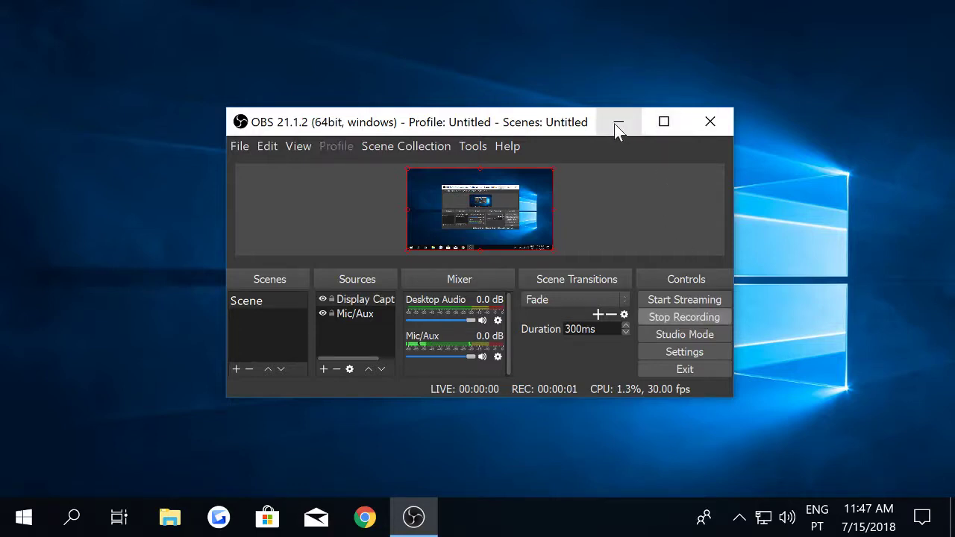
# - Minimise the OBS window so only the Windows 10 desktop and taskbar show
pyautogui.click(618, 123)
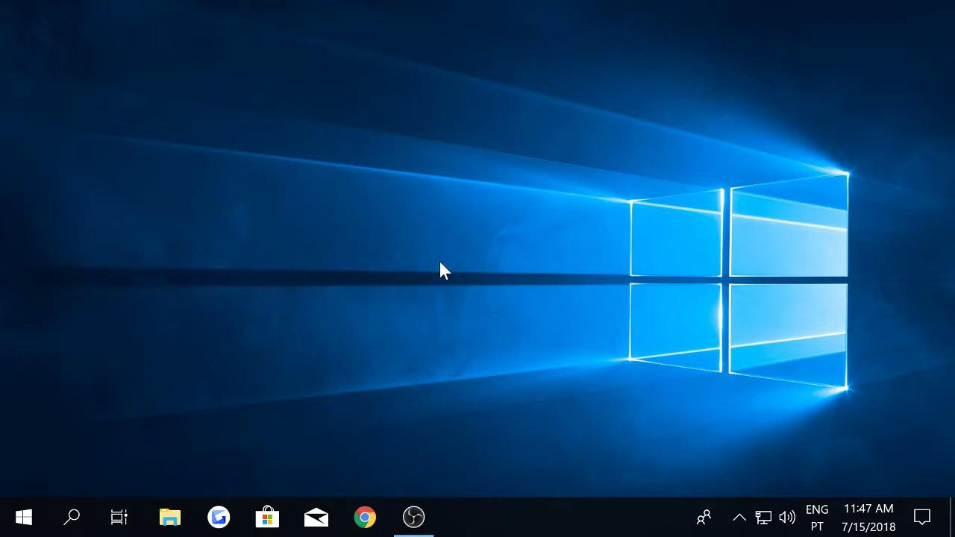
# - From the taskbar network icon, open Network & Internet settings on the Ethernet page
pyautogui.moveTo(765, 525)
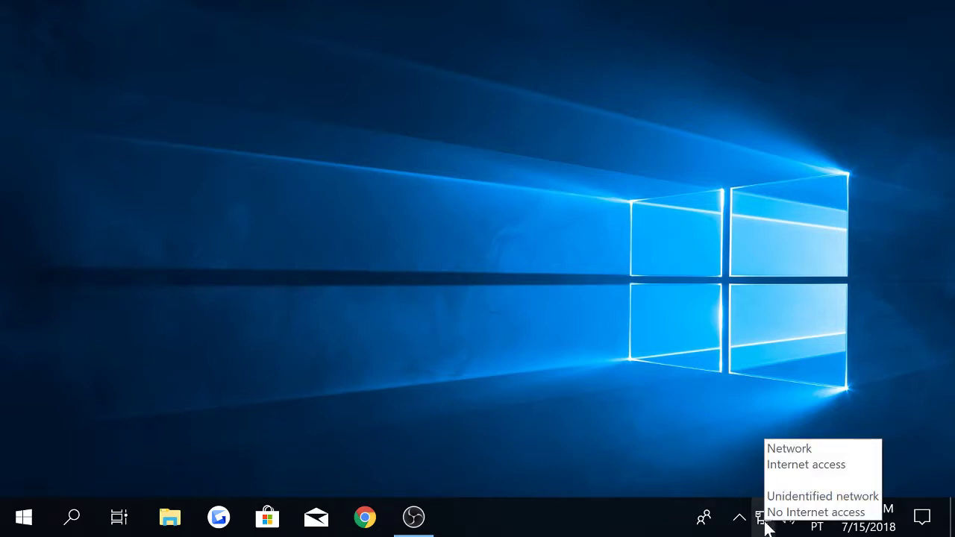
pyautogui.click(762, 518)
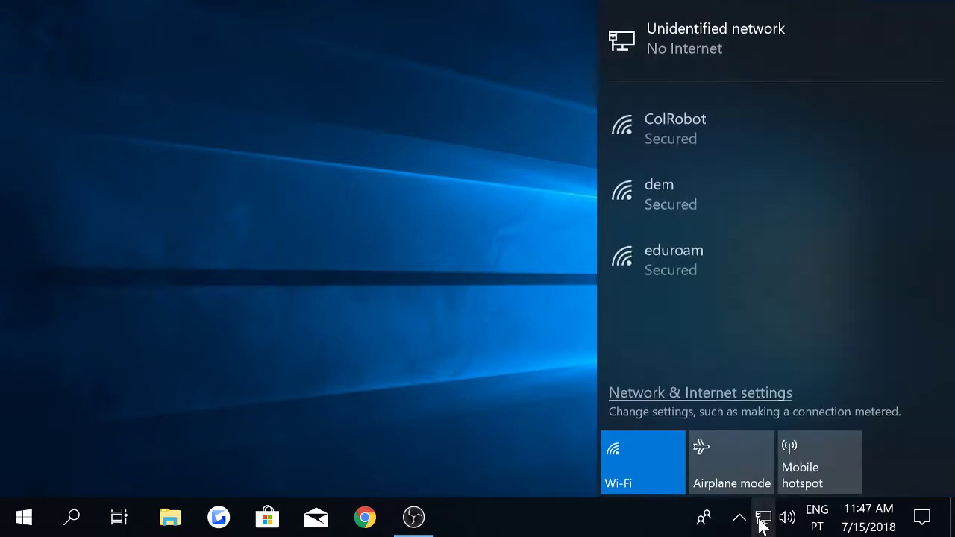
pyautogui.rightClick(761, 521)
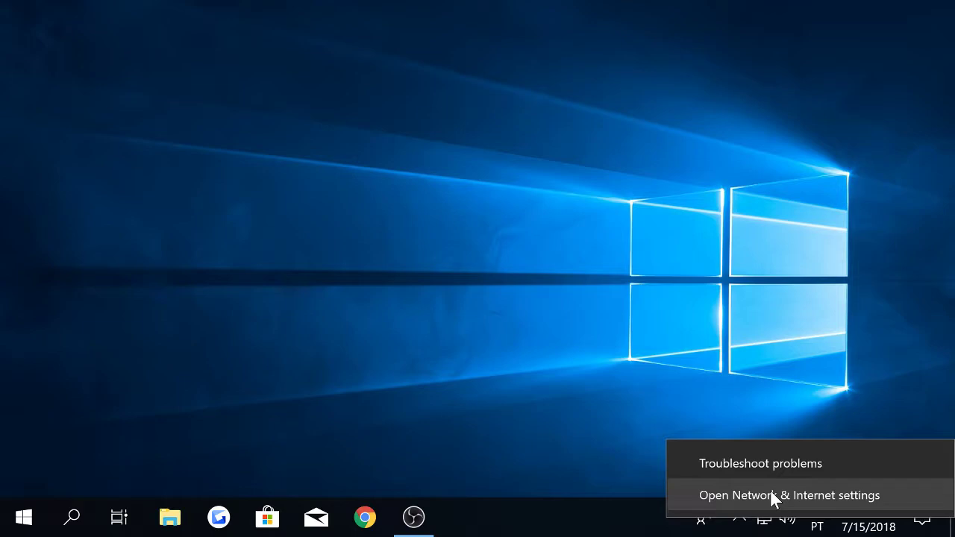
pyautogui.click(771, 492)
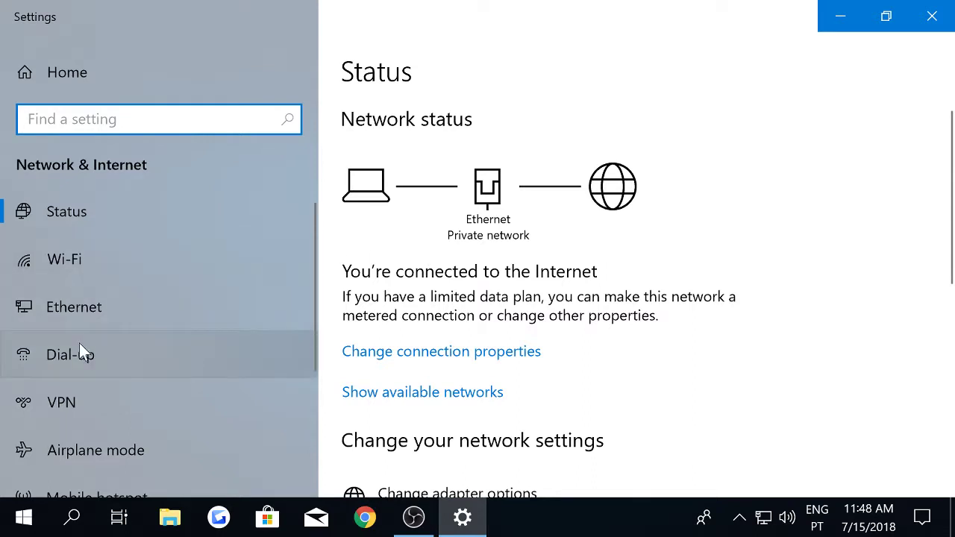
pyautogui.click(68, 308)
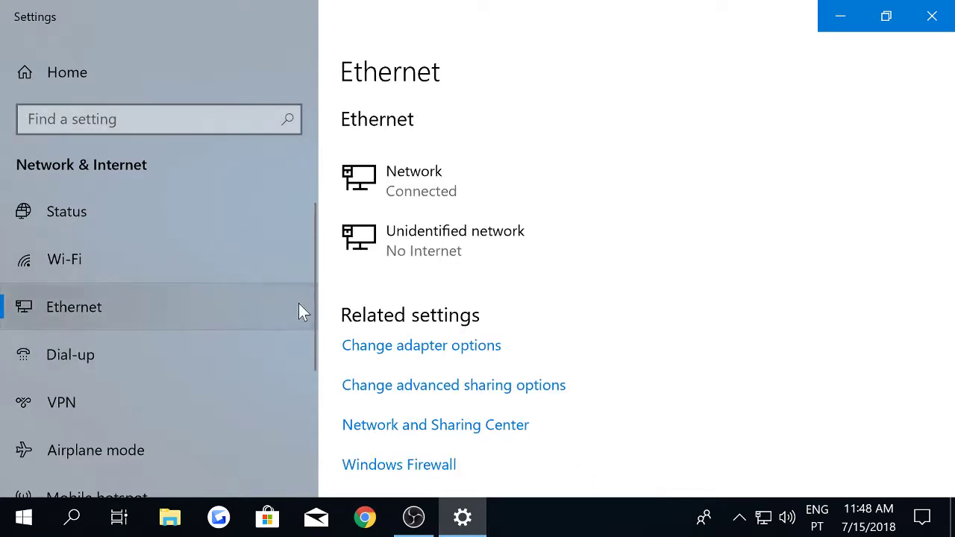
pyautogui.scroll(-1, 607, 277)
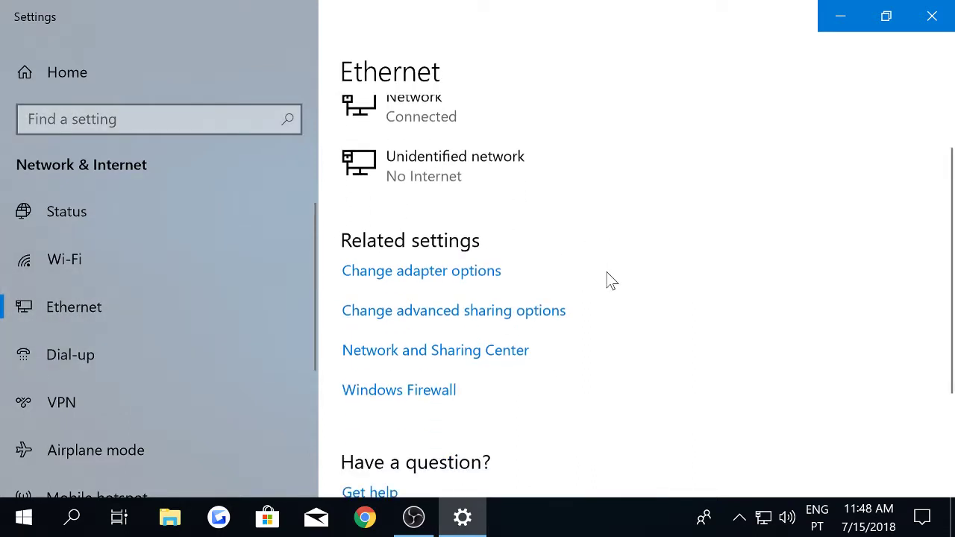
# - Open Properties for Ethernet 2 (TP-LINK 100Mbps Ethernet USB Adapter) in Change adapter options
pyautogui.click(421, 273)
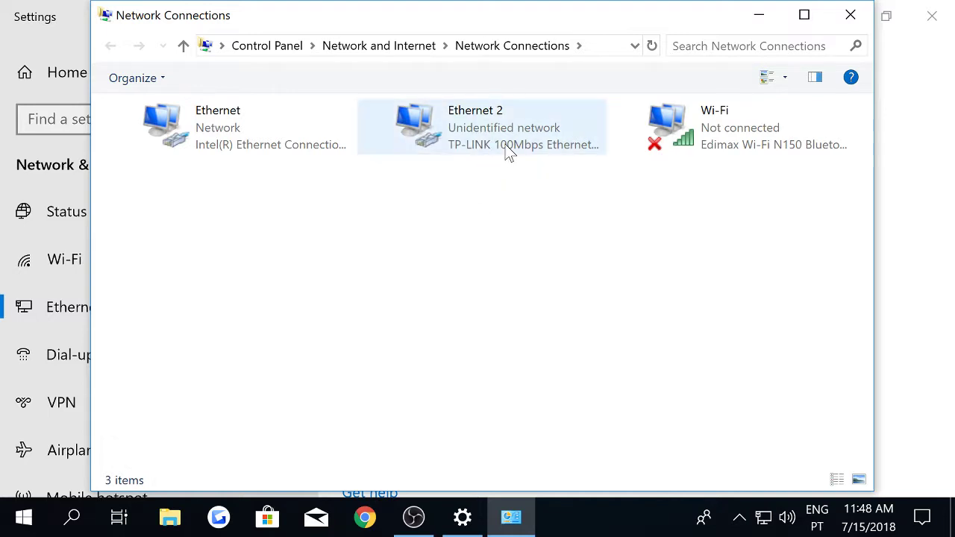
pyautogui.rightClick(455, 141)
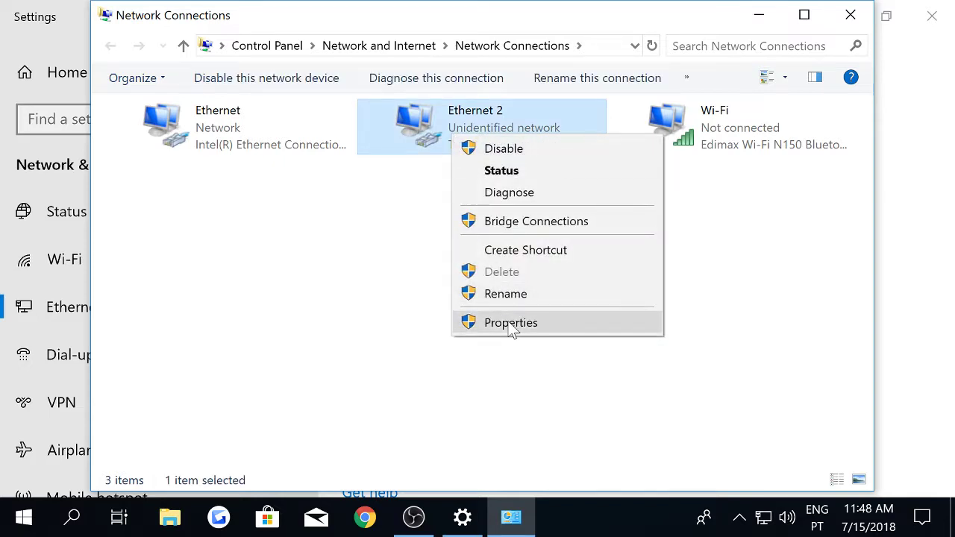
pyautogui.rightClick(427, 120)
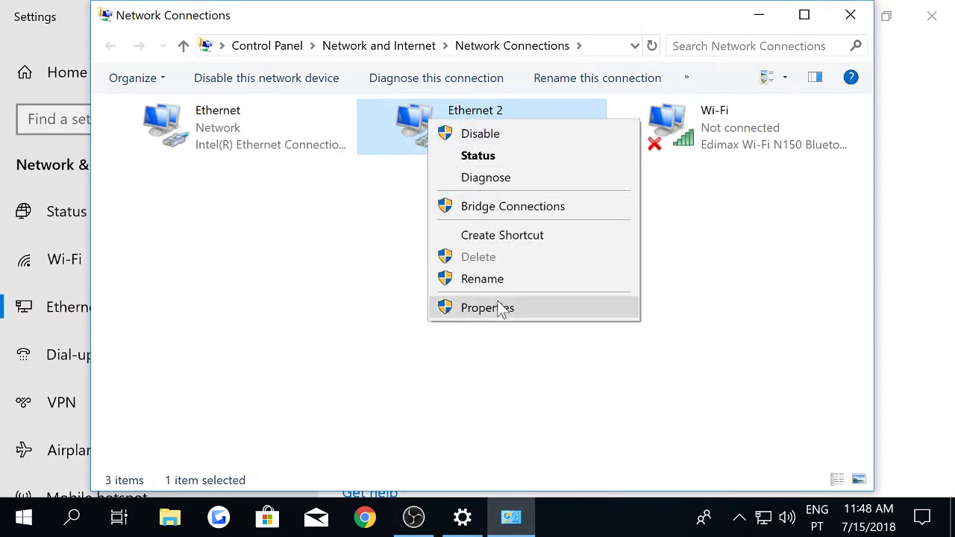
pyautogui.click(500, 308)
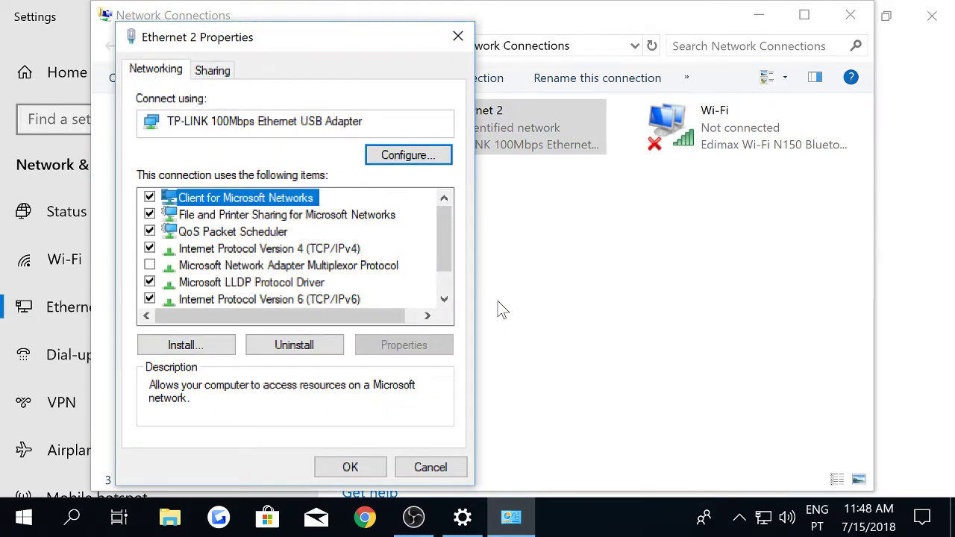
# - Open the Internet Protocol Version 4 (TCP/IPv4) Properties dialog for Ethernet 2 and reposition it
pyautogui.click(342, 250)
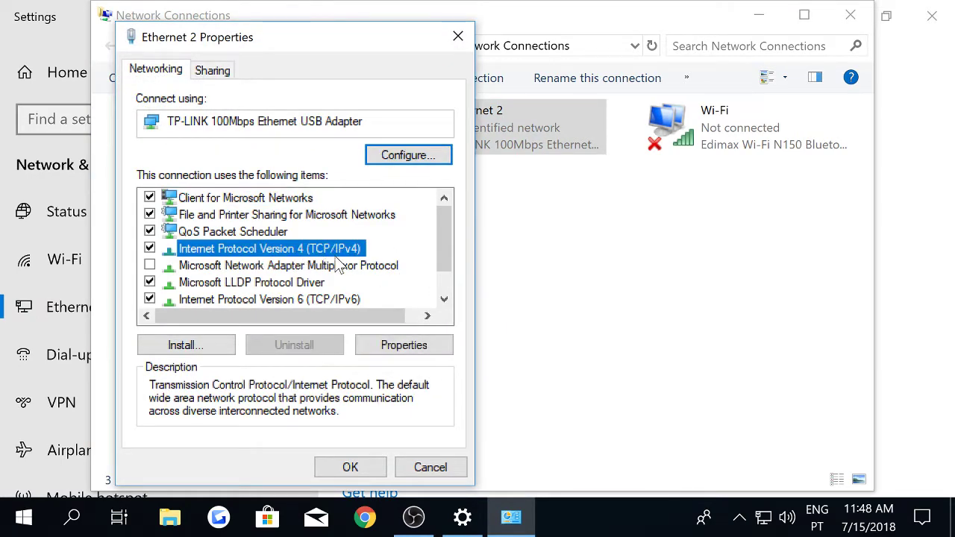
pyautogui.click(403, 345)
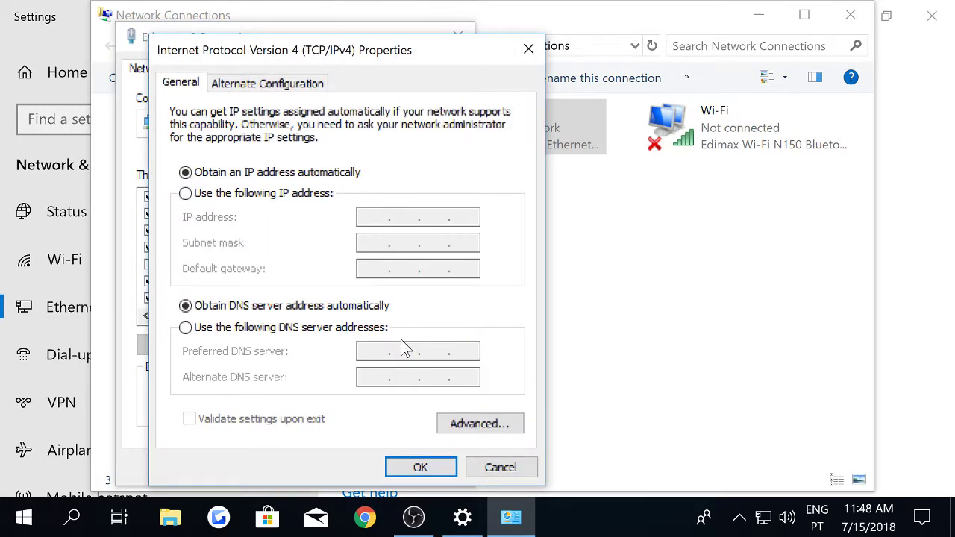
pyautogui.moveTo(390, 49); pyautogui.dragTo(646, 102)
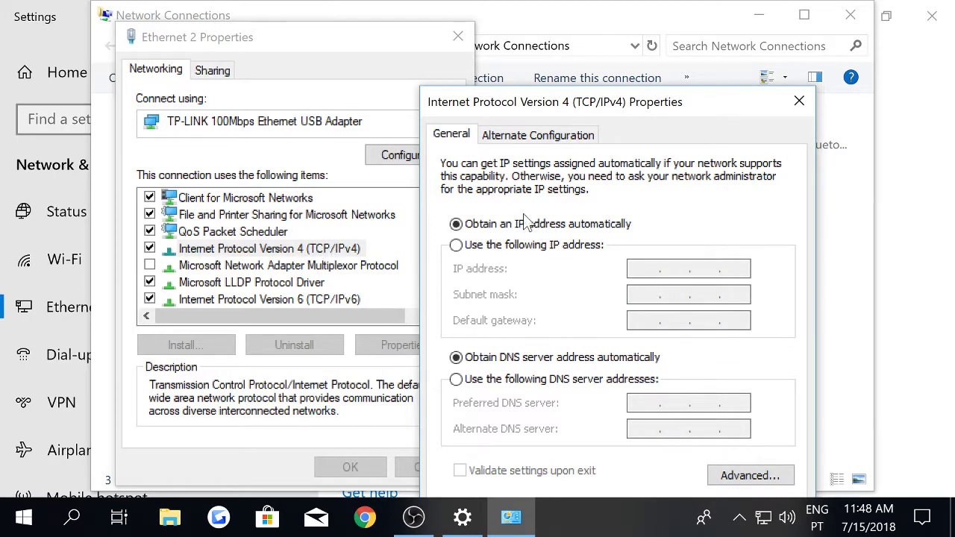
pyautogui.moveTo(614, 111); pyautogui.dragTo(559, 58)
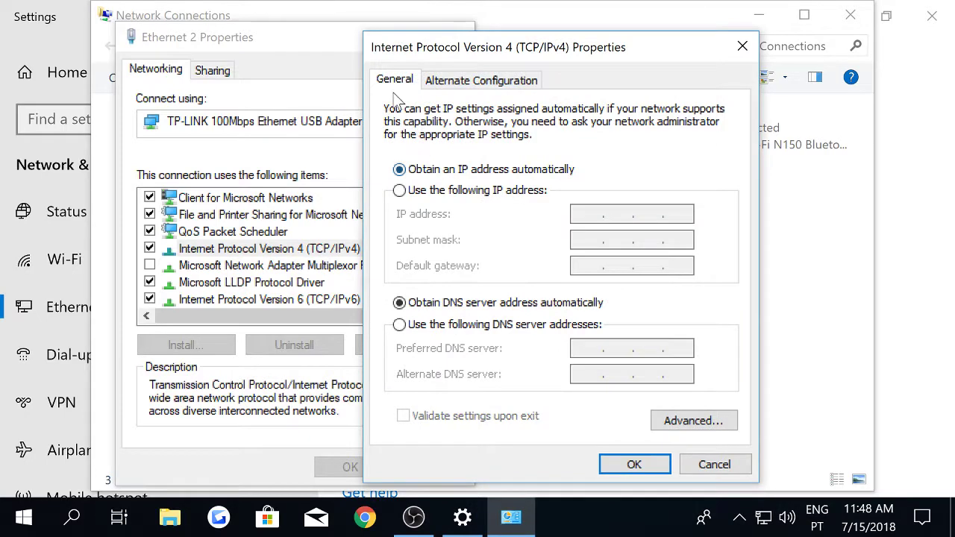
# - Assign static IP 172.31.75.32 with subnet mask 255.255.0.0 and confirm with OK
pyautogui.click(400, 191)
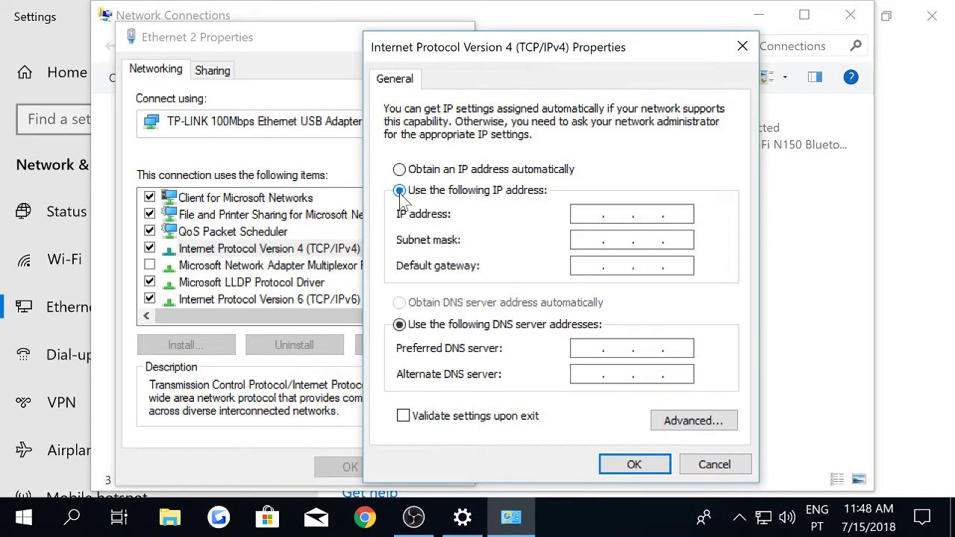
pyautogui.click(588, 214)
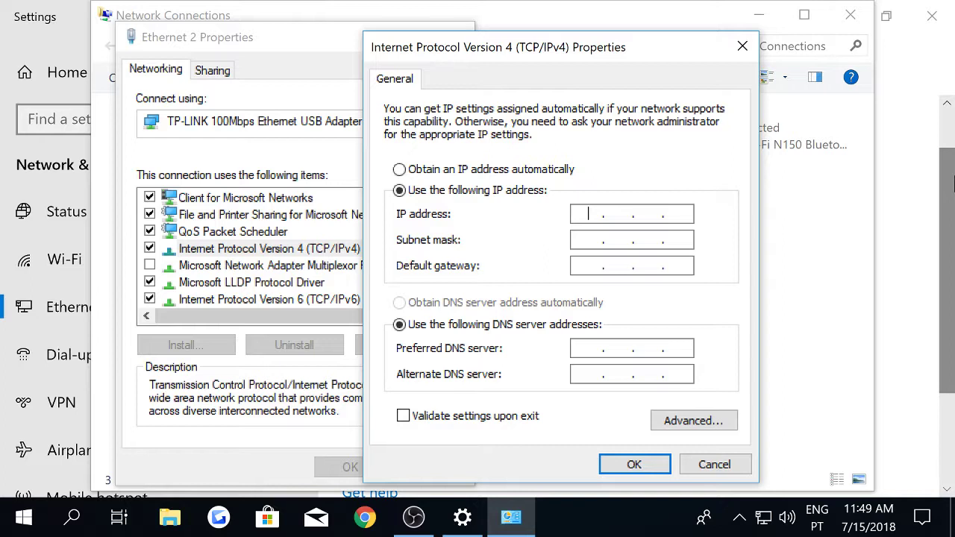
pyautogui.write('172 .')
pyautogui.write('31.')
pyautogui.write('75 . 32')
pyautogui.press('Tab')
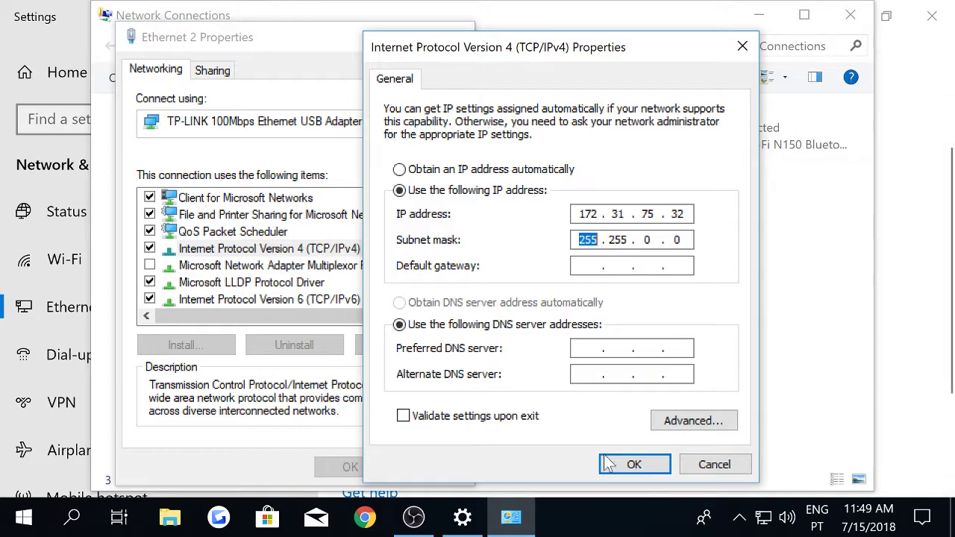
pyautogui.click(633, 462)
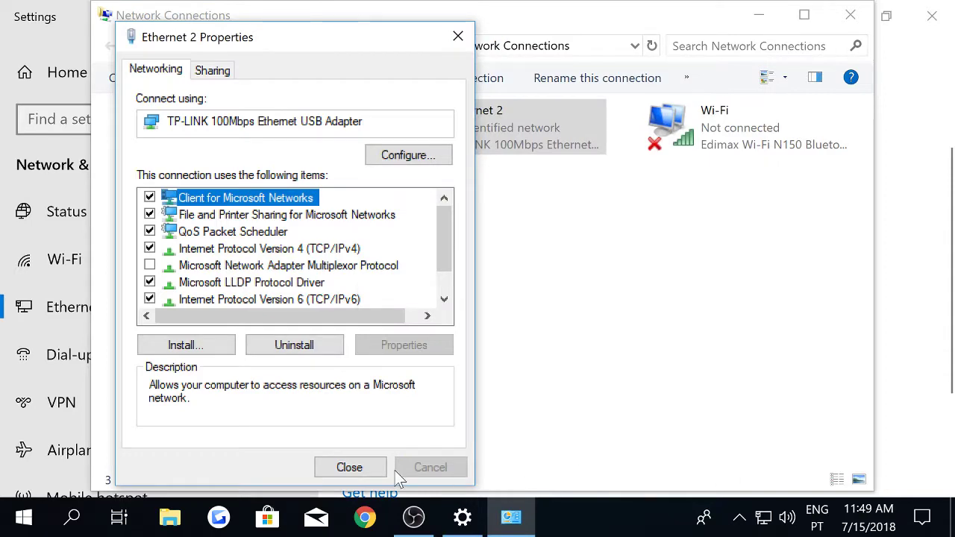
# - Close Ethernet 2 Properties, Network Connections and Settings, then open Windows search
pyautogui.click(352, 469)
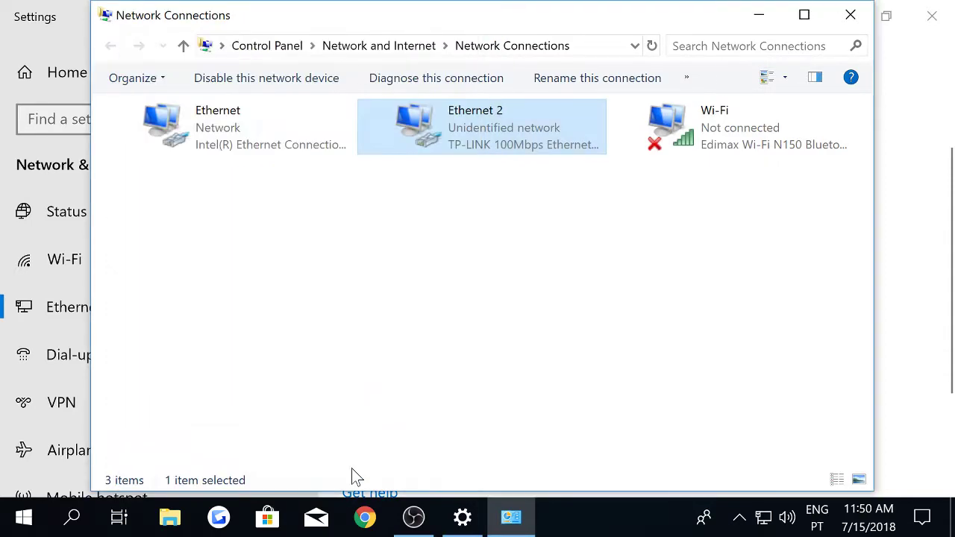
pyautogui.click(856, 19)
pyautogui.click(933, 15)
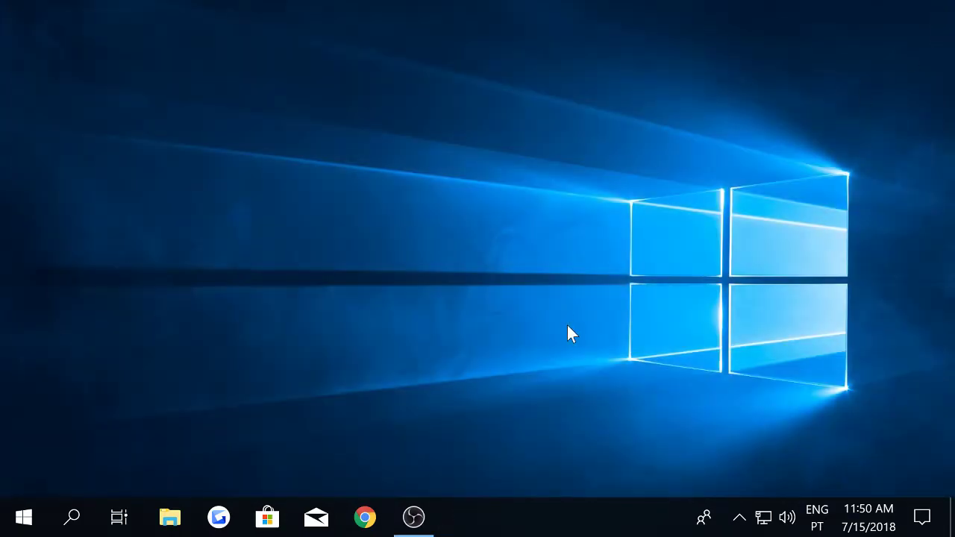
pyautogui.click(50, 517)
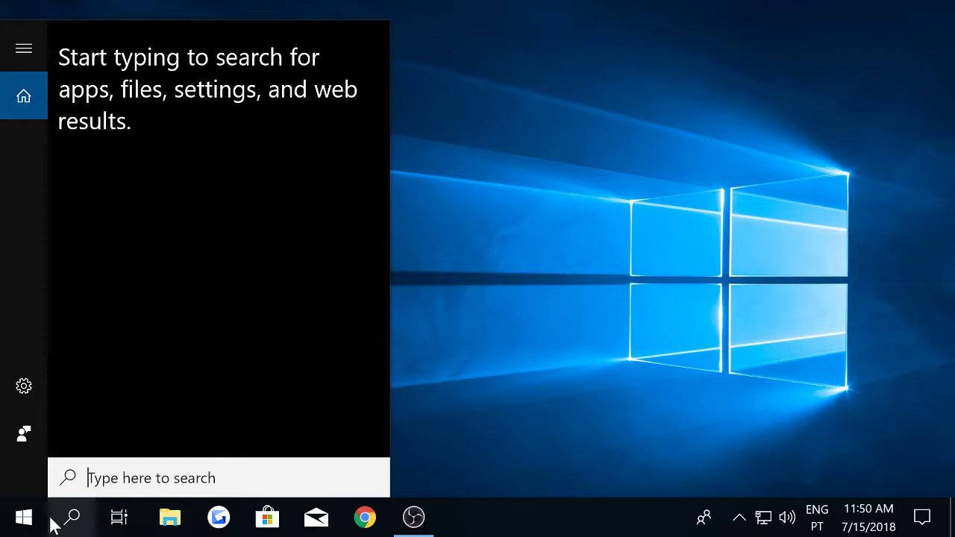
# - Launch Command Prompt via 'cmd' and run 'ping 172.31.1.147', getting four replies with 0% loss
pyautogui.click(72, 519)
pyautogui.click(72, 519)
pyautogui.write('cmd')
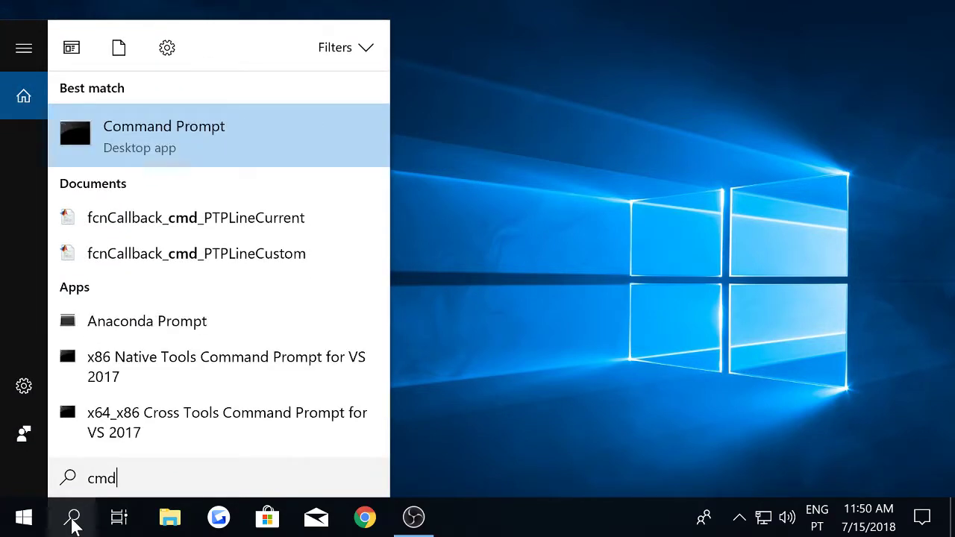
pyautogui.press('Return')
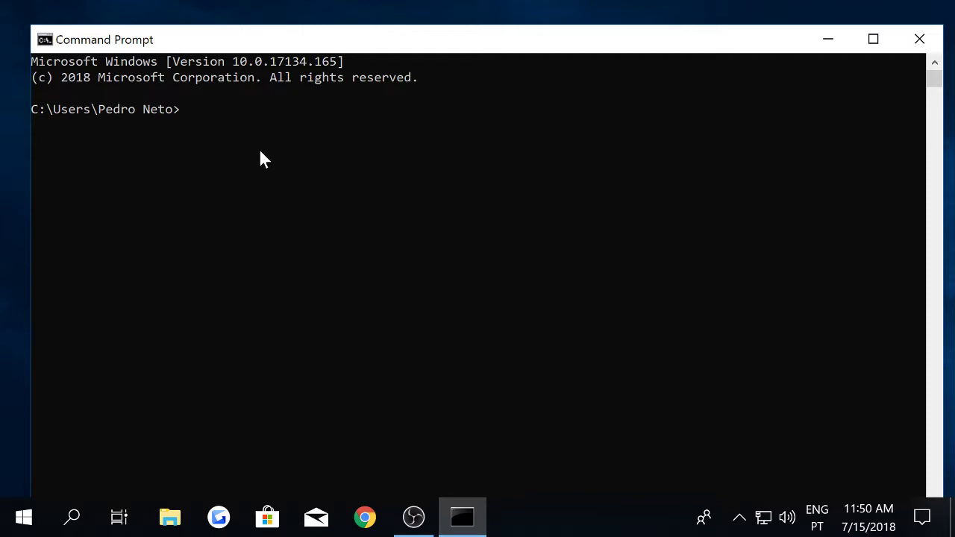
pyautogui.write('ping 172.31.1.14')
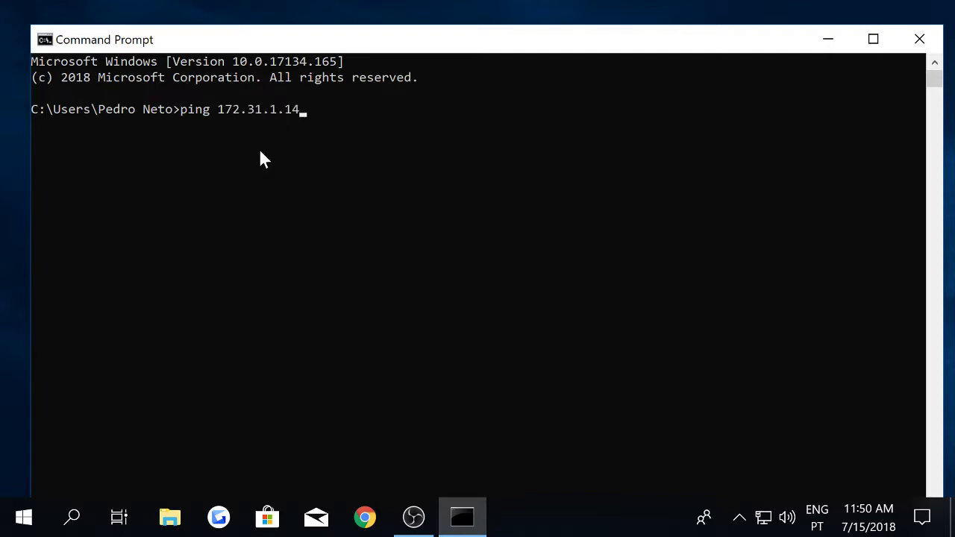
pyautogui.write('7')
pyautogui.press('Return')
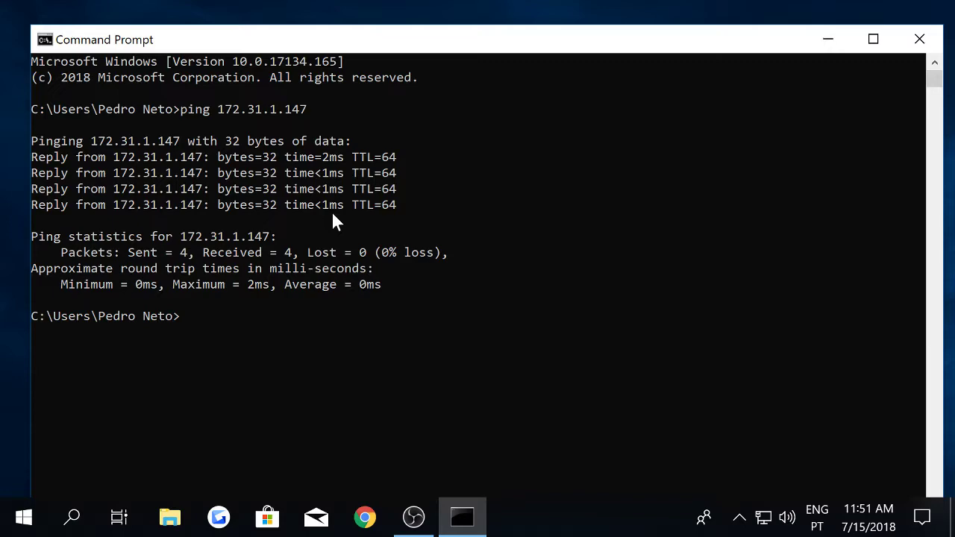
# - Reach the network adapter list through Network & Internet settings' Ethernet page
pyautogui.click(762, 515)
pyautogui.rightClick(763, 517)
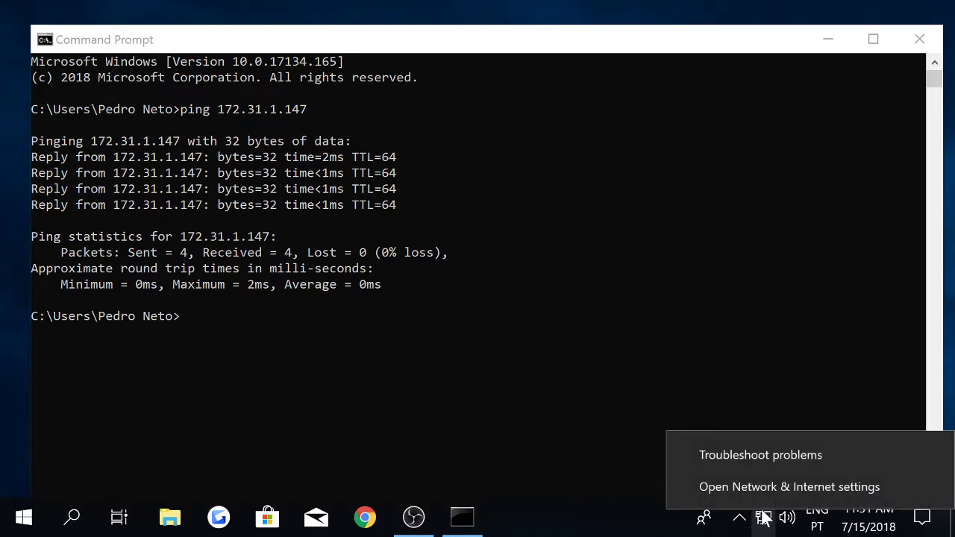
pyautogui.click(763, 490)
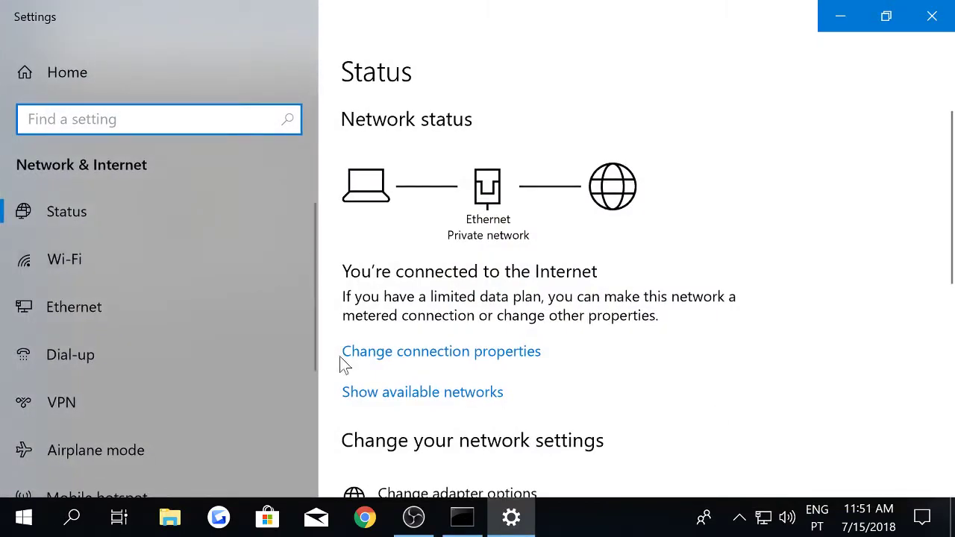
pyautogui.scroll(-6, 460, 358)
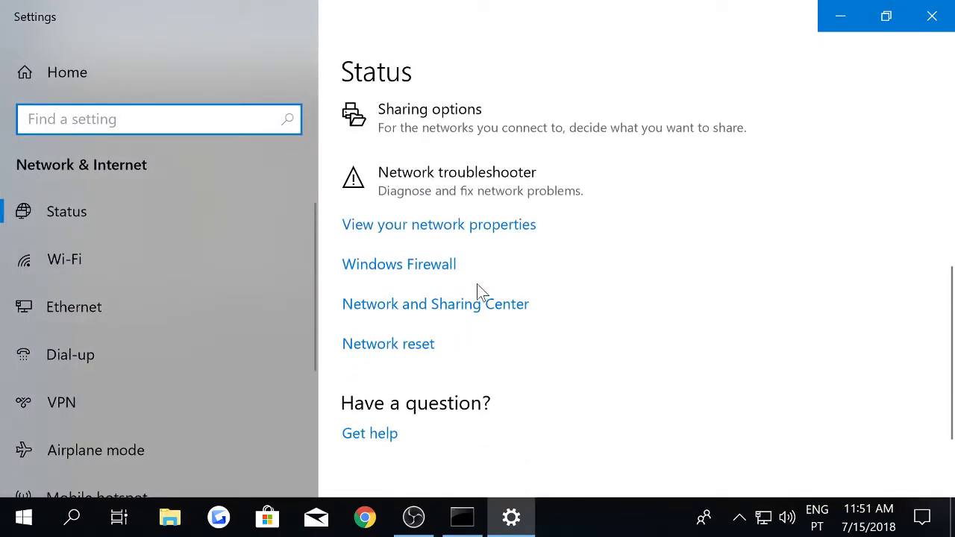
pyautogui.click(85, 309)
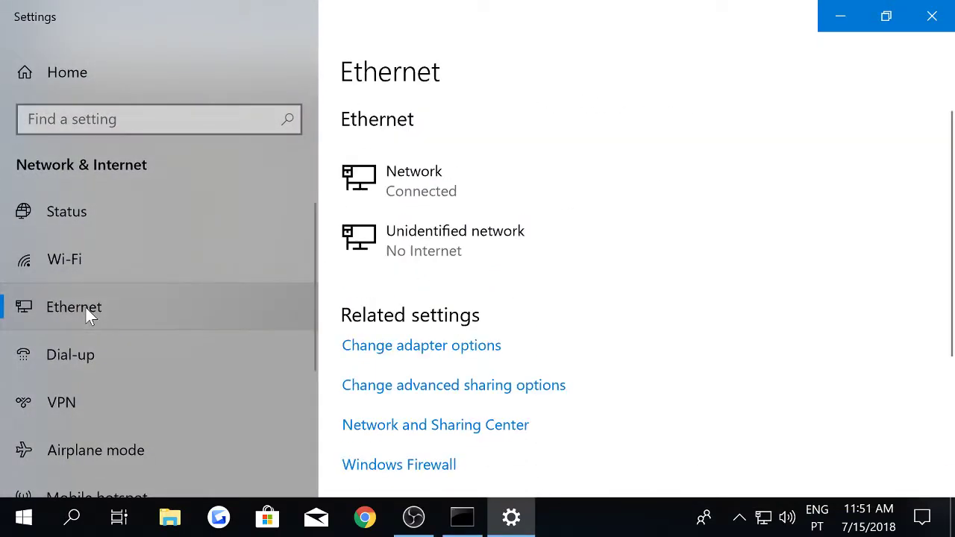
pyautogui.click(421, 346)
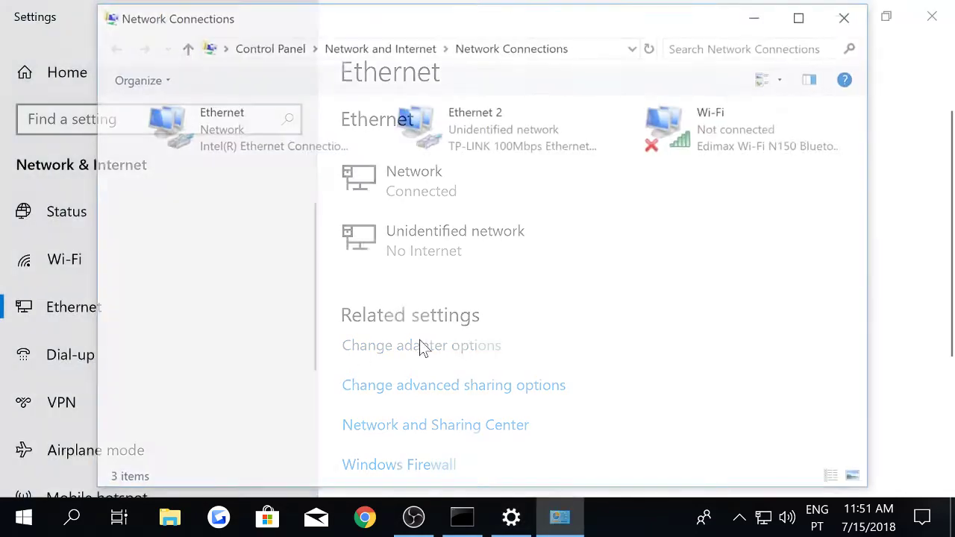
# - Open the Internet Protocol Version 4 item in Ethernet 2's properties
pyautogui.click(452, 134)
pyautogui.rightClick(452, 134)
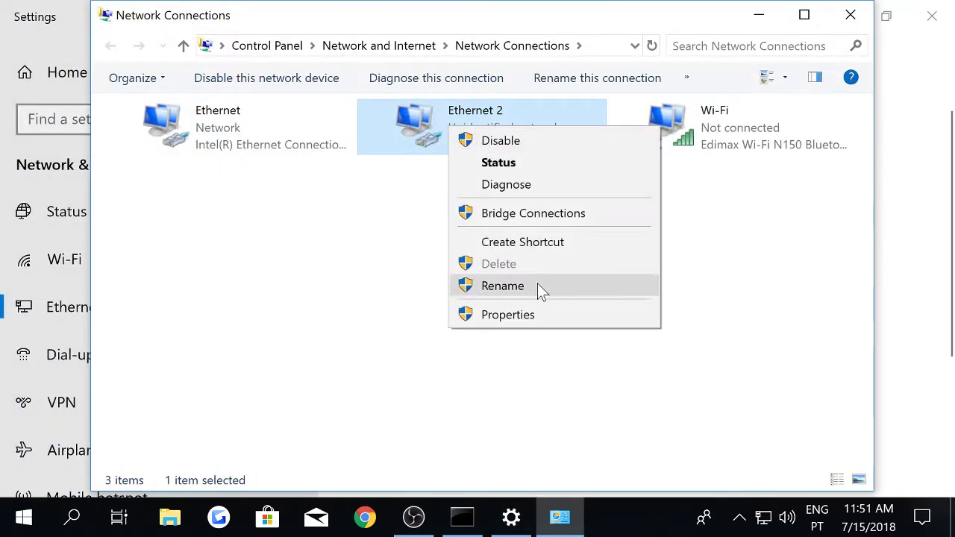
pyautogui.click(533, 315)
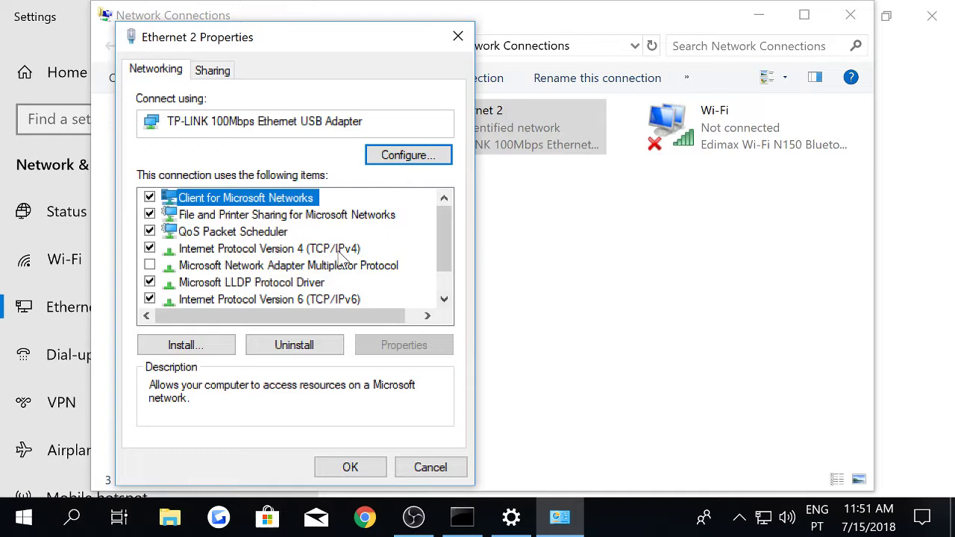
pyautogui.click(344, 288)
pyautogui.click(330, 249)
# - Set IPv4 to obtain an IP address automatically, confirm, and close Network Connections
pyautogui.click(404, 345)
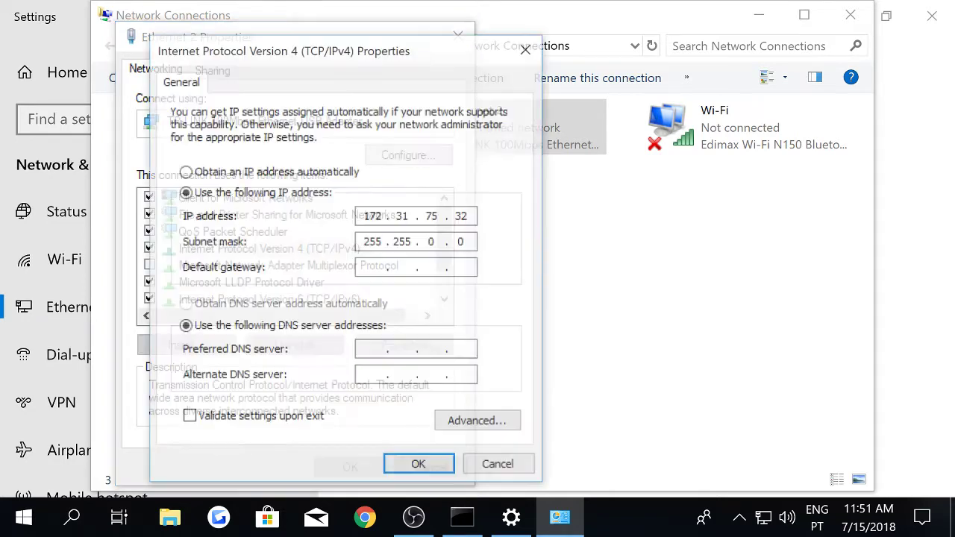
pyautogui.click(224, 173)
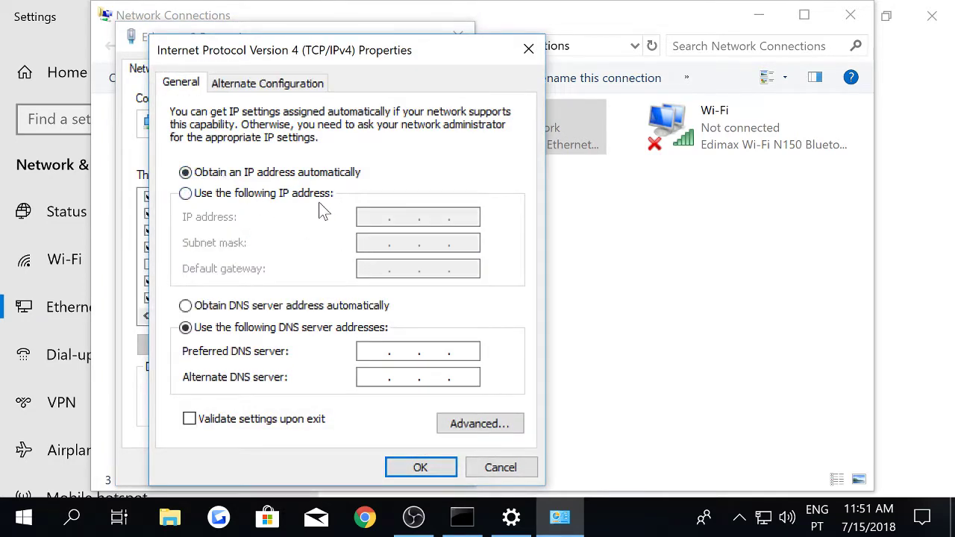
pyautogui.click(421, 468)
pyautogui.click(350, 468)
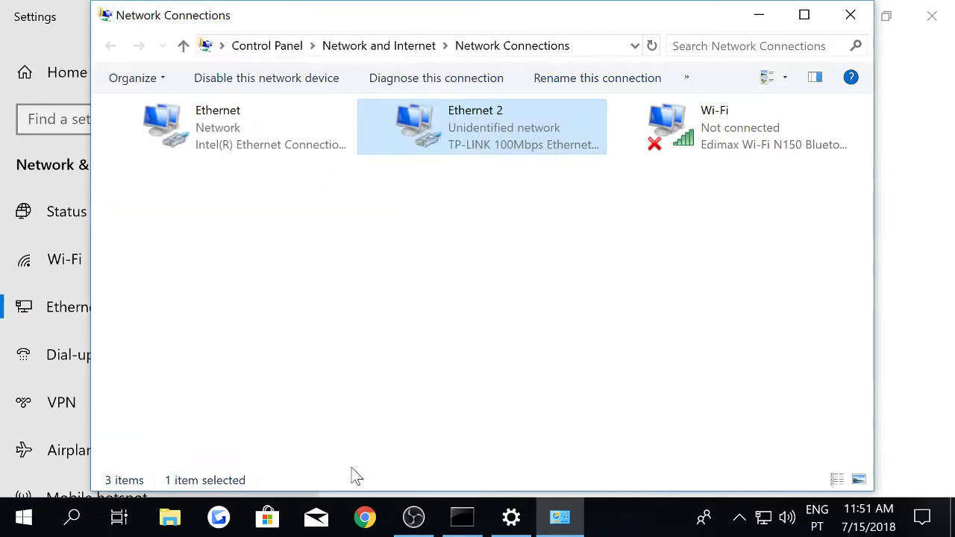
pyautogui.click(852, 16)
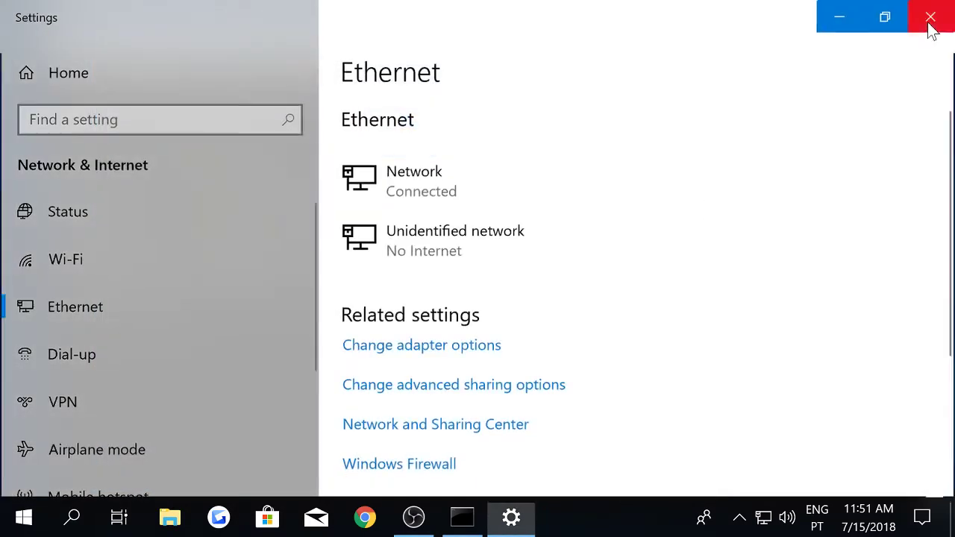
# - Close Settings, rerun 'ping 172.31.1.147' and maximize the console, showing requests timing out
pyautogui.click(930, 21)
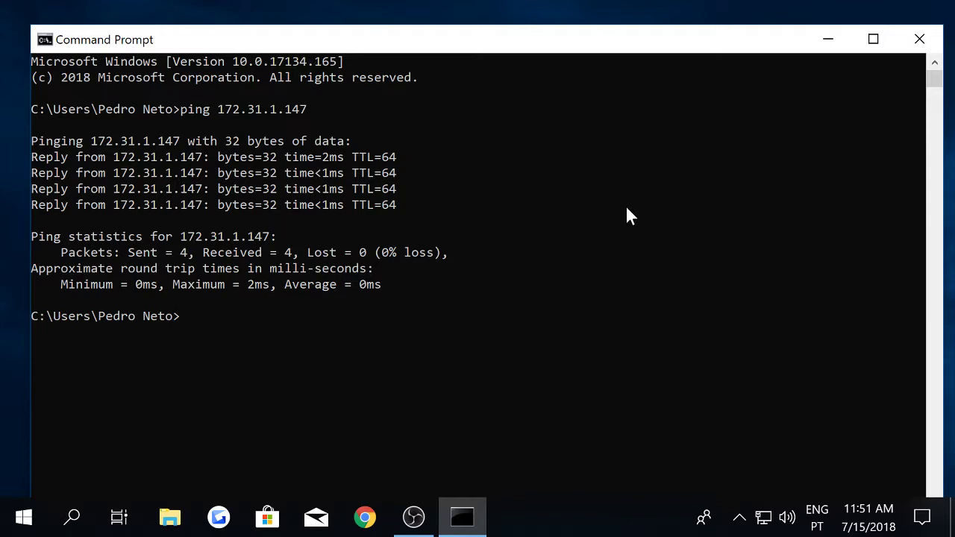
pyautogui.press('Up')
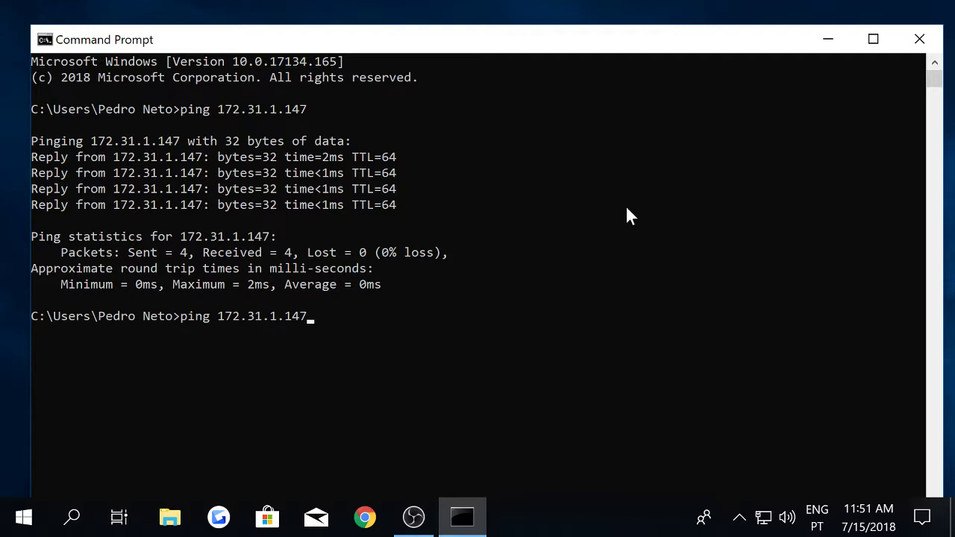
pyautogui.press('Return')
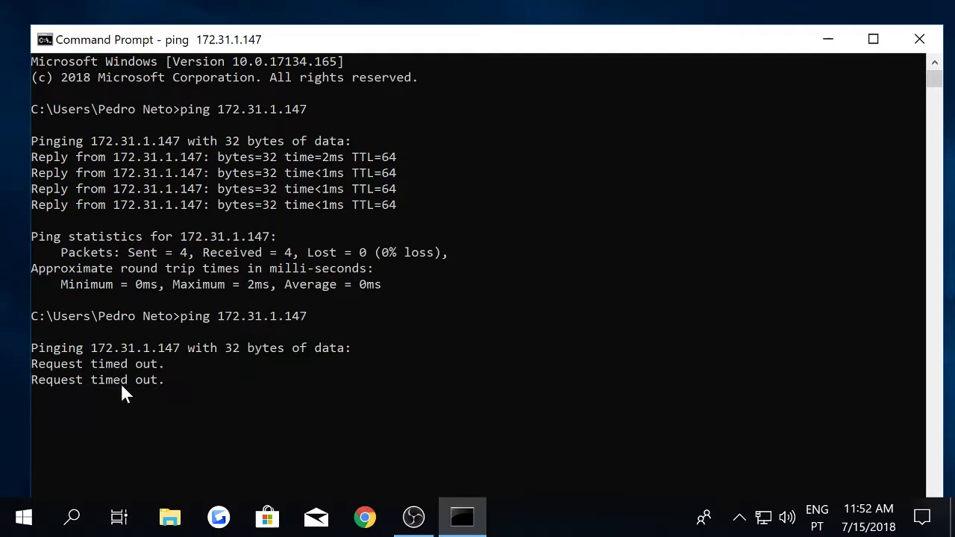
pyautogui.doubleClick(474, 41)
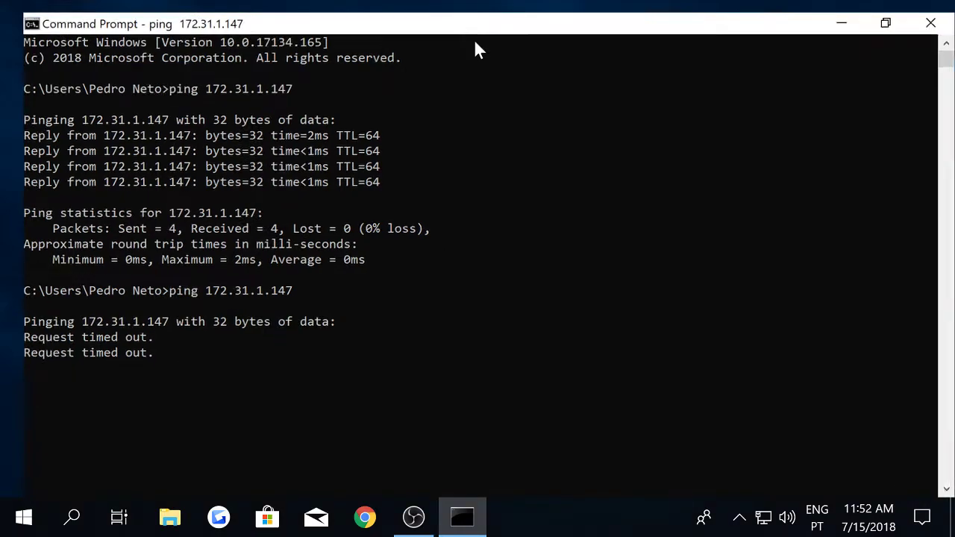